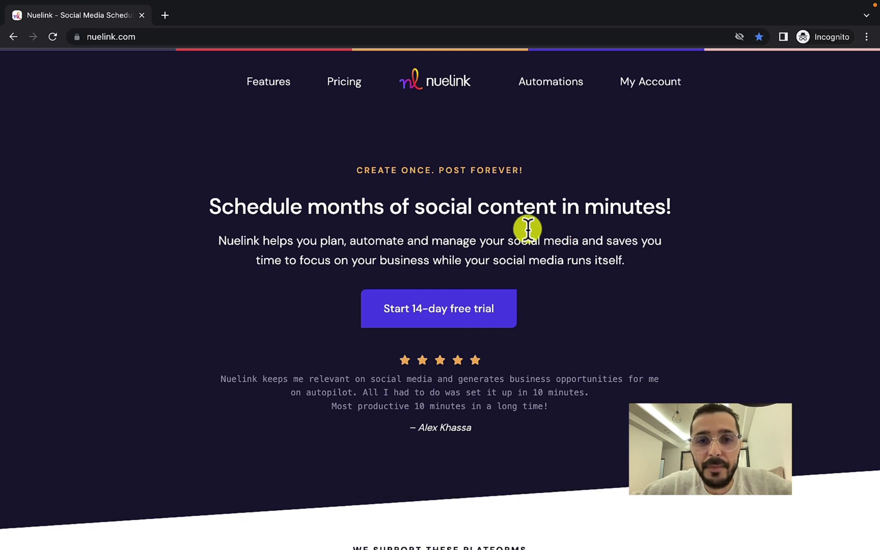
Open My Account from the homepage to reach the Queue of scheduled posts
{"action": "left_click", "coordinate": [665, 86]}
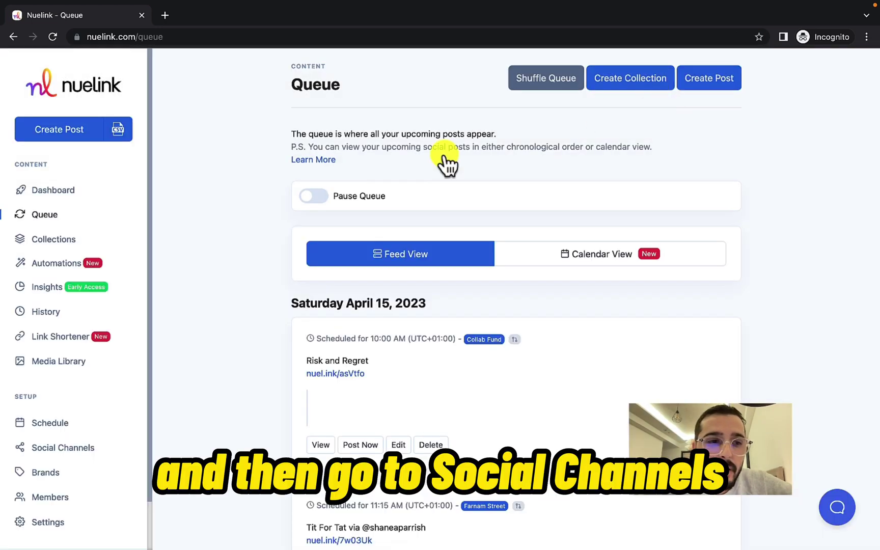
Review the six connected social channels and open the Connect Channel picker
{"action": "left_click", "coordinate": [36, 447]}
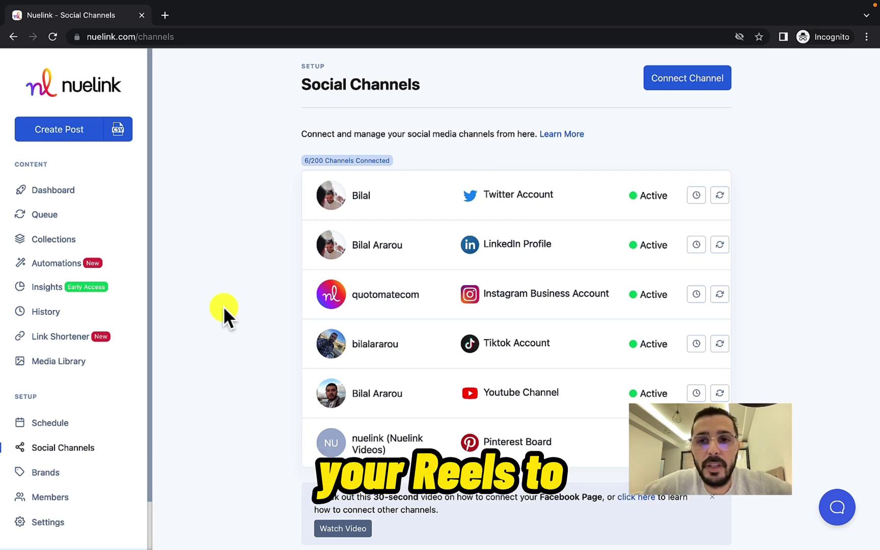
{"action": "scroll", "coordinate": [399, 250], "scroll_direction": "right", "scroll_amount": 3}
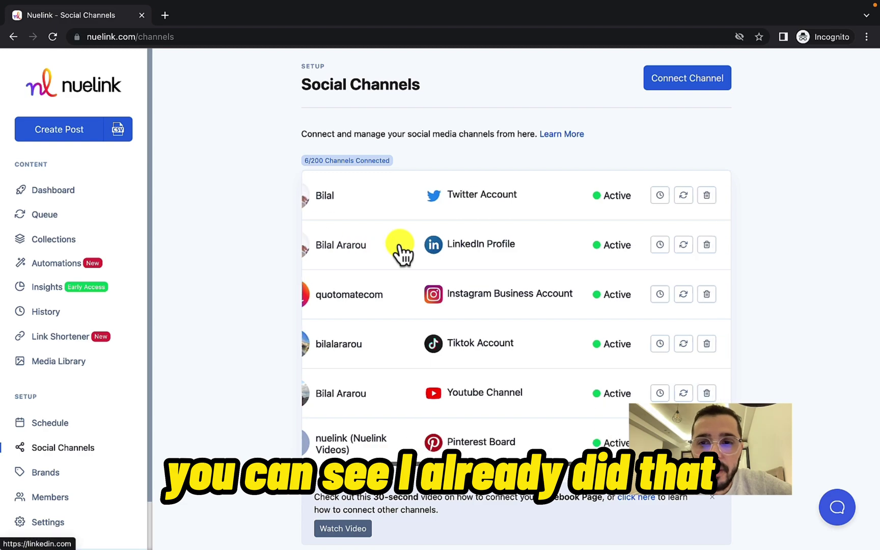
{"action": "scroll", "coordinate": [398, 247], "scroll_direction": "left", "scroll_amount": 3}
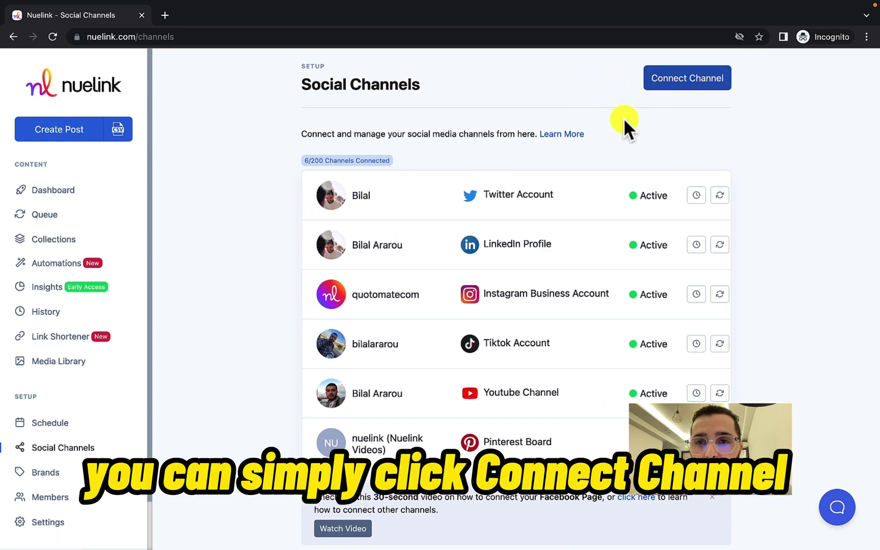
{"action": "left_click", "coordinate": [672, 78]}
Browse the Add Your Social Channel platforms, close the modal, and open Automations
{"action": "scroll", "coordinate": [442, 298], "scroll_direction": "down", "scroll_amount": 6}
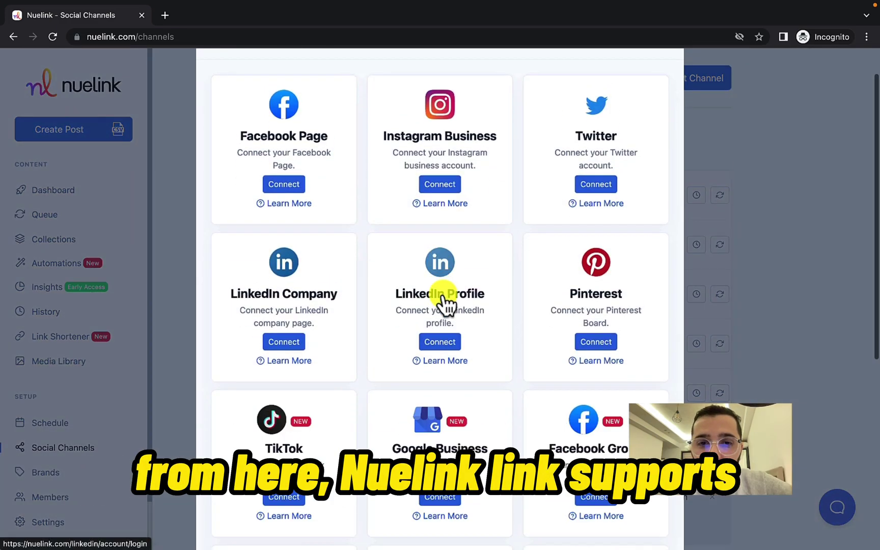
{"action": "scroll", "coordinate": [443, 302], "scroll_direction": "up", "scroll_amount": 6}
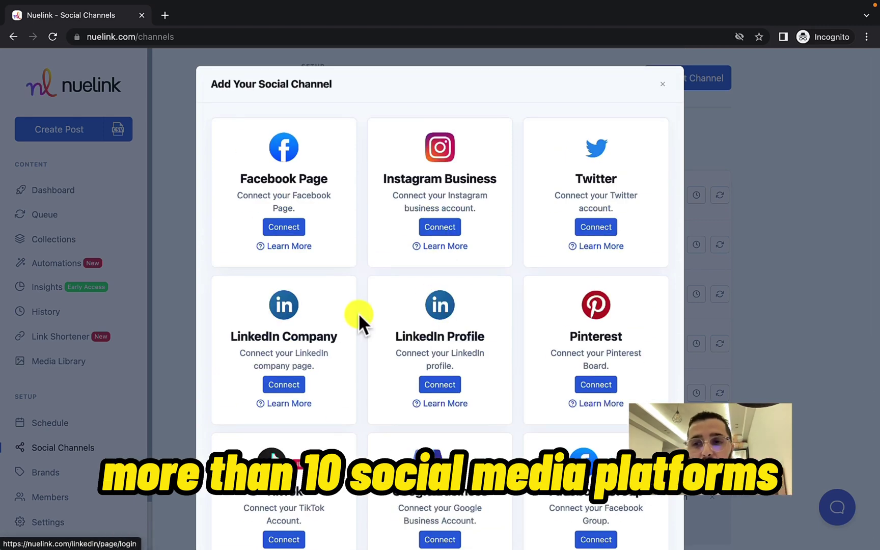
{"action": "scroll", "coordinate": [358, 313], "scroll_direction": "down", "scroll_amount": 5}
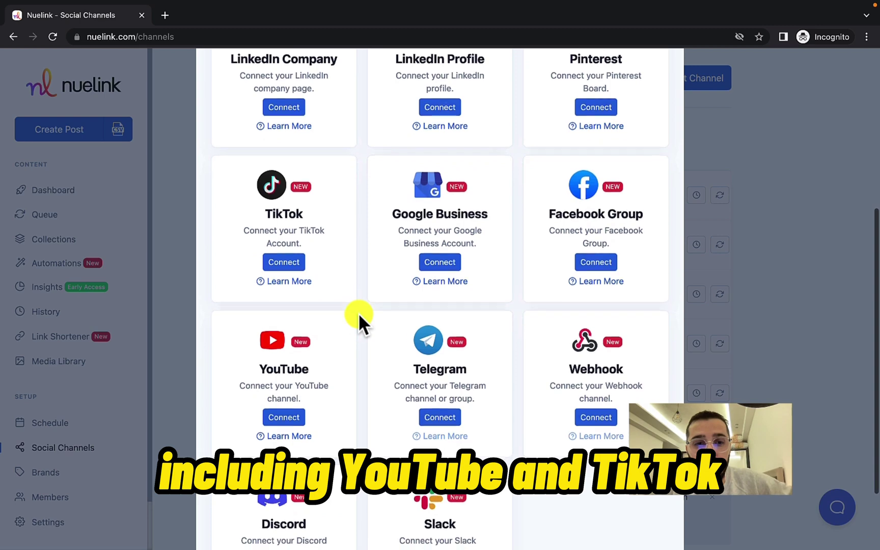
{"action": "left_click", "coordinate": [153, 318]}
{"action": "left_click", "coordinate": [56, 269]}
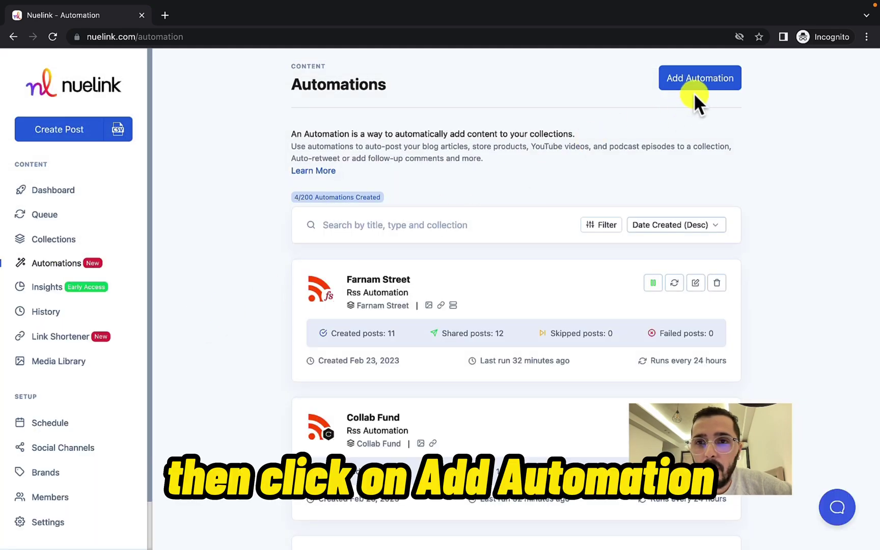
Add an Instagram Crossposting automation found by searching 'in', and open the Instagram account selector
{"action": "left_click", "coordinate": [709, 86]}
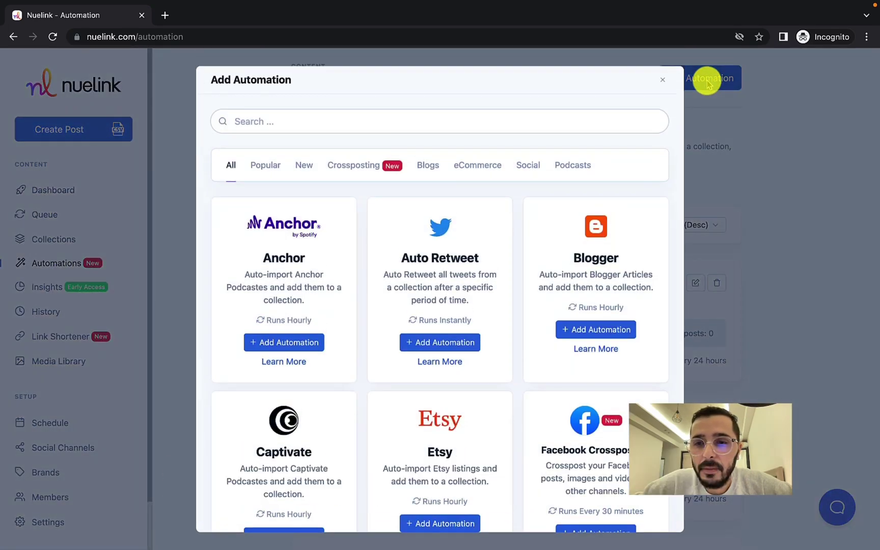
{"action": "left_click", "coordinate": [444, 120]}
{"action": "type", "text": "in"}
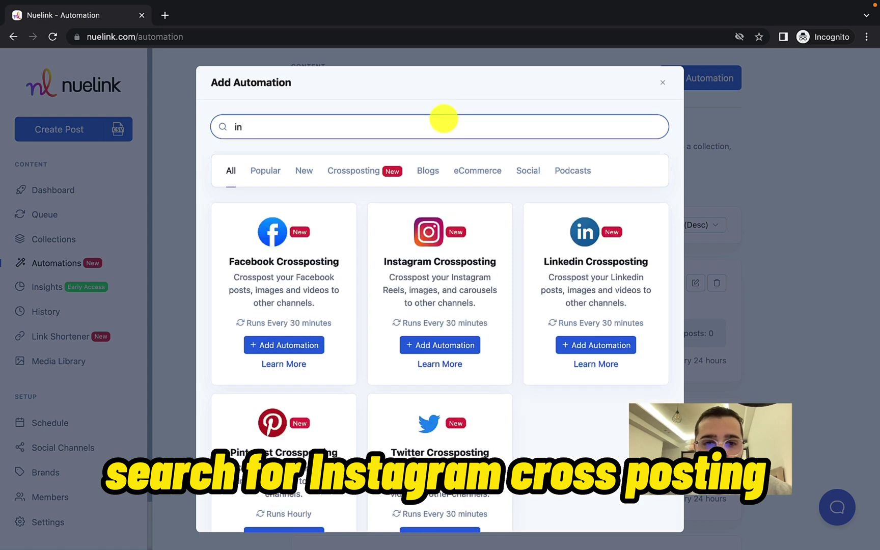
{"action": "left_click", "coordinate": [427, 348]}
{"action": "left_click", "coordinate": [424, 237]}
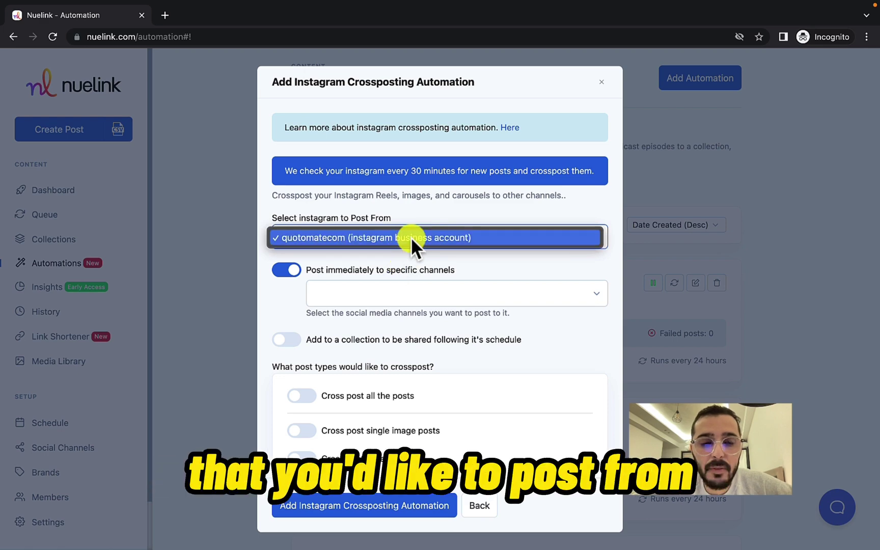
Use the Instagram business account as source, posting to YouTube, TikTok, Pinterest and Twitter
{"action": "left_click", "coordinate": [411, 238]}
{"action": "scroll", "coordinate": [410, 250], "scroll_direction": "down", "scroll_amount": 1}
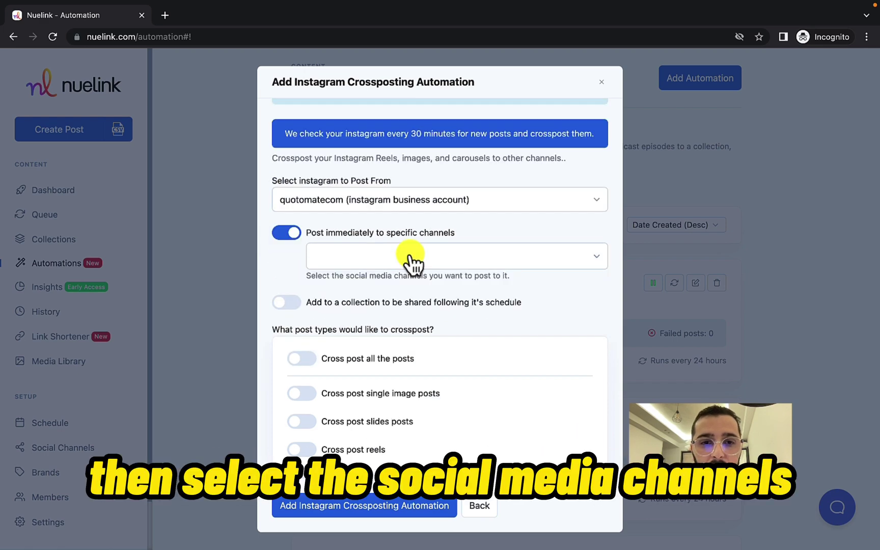
{"action": "left_click", "coordinate": [413, 259]}
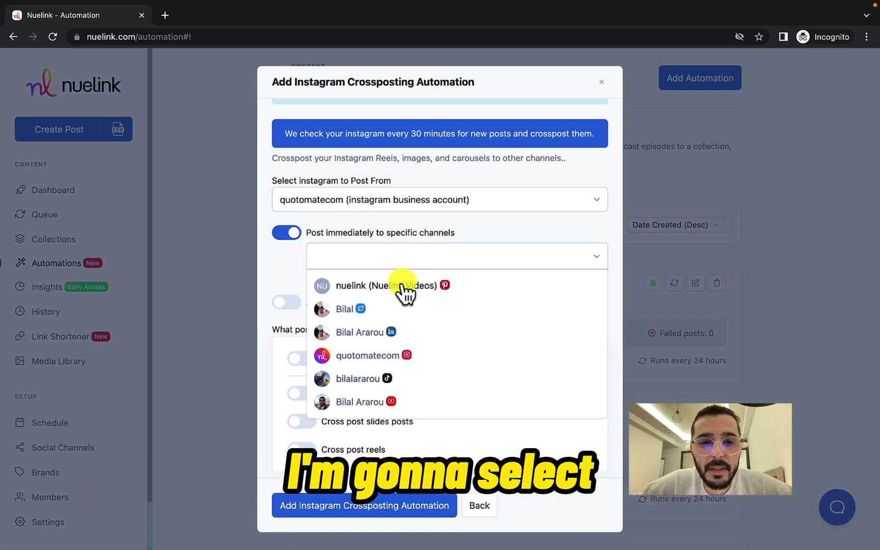
{"action": "left_click", "coordinate": [369, 403]}
{"action": "left_click", "coordinate": [370, 377]}
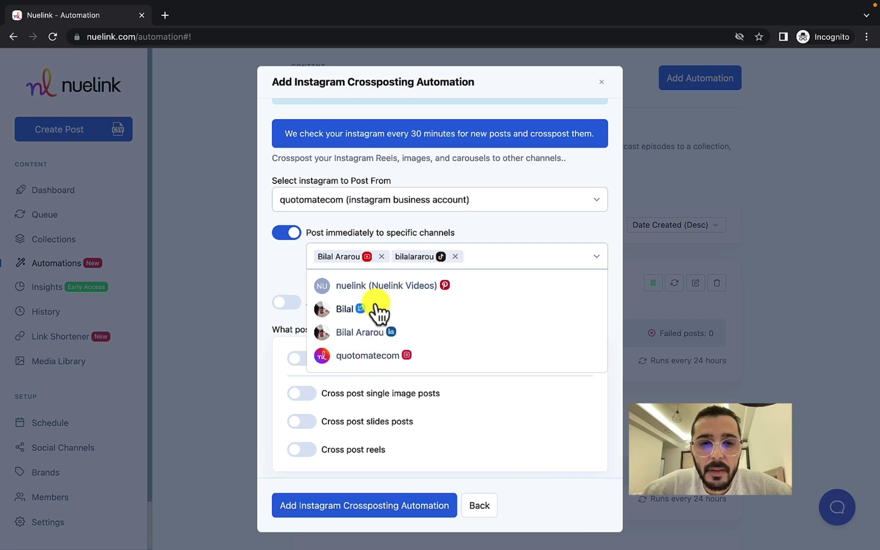
{"action": "left_click", "coordinate": [389, 288]}
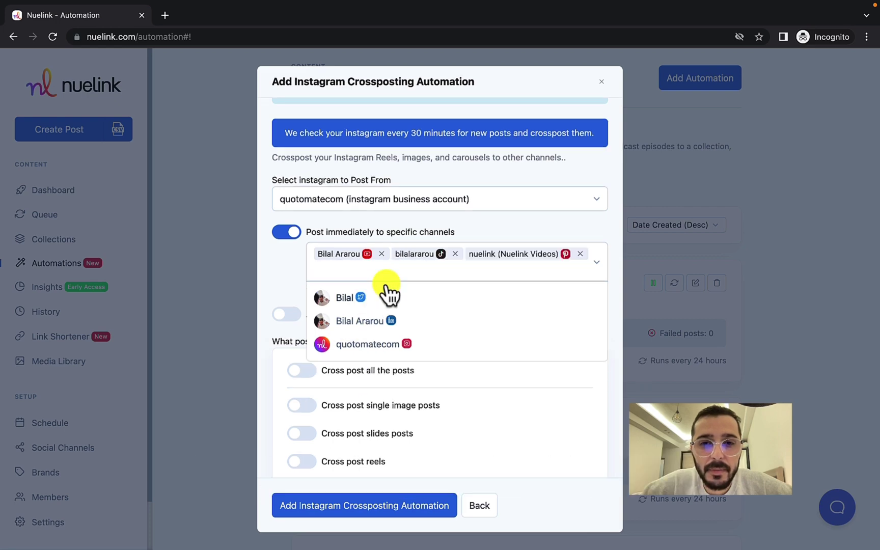
{"action": "left_click", "coordinate": [348, 297]}
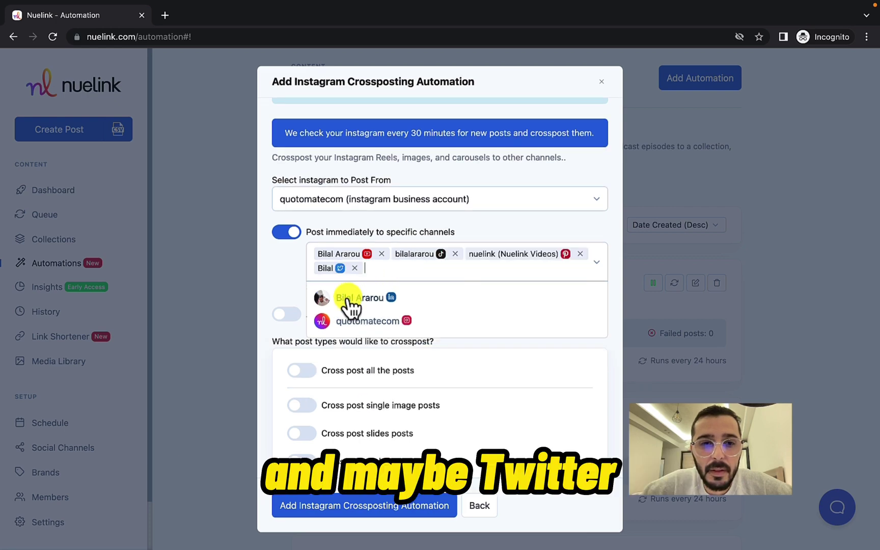
{"action": "left_click", "coordinate": [289, 285]}
Switch on Cross post reels so only reels are crossposted
{"action": "scroll", "coordinate": [289, 284], "scroll_direction": "up", "scroll_amount": 1}
{"action": "scroll", "coordinate": [289, 285], "scroll_direction": "down", "scroll_amount": 2}
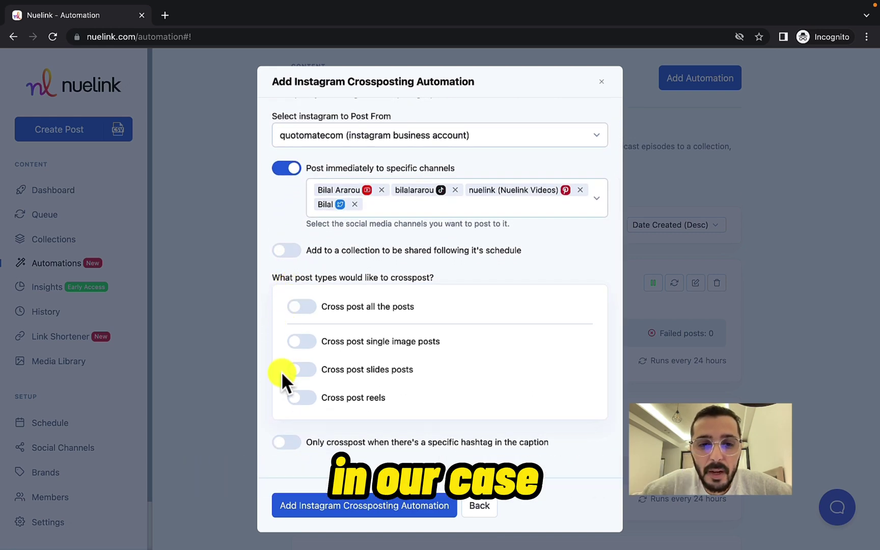
{"action": "left_click", "coordinate": [300, 398]}
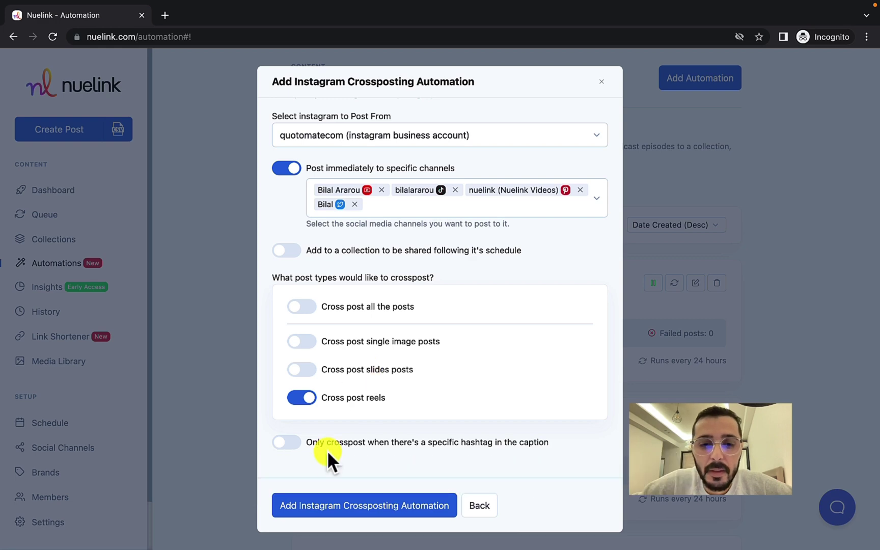
Create the automation, bringing the automations count to 5/200
{"action": "left_click", "coordinate": [329, 507]}
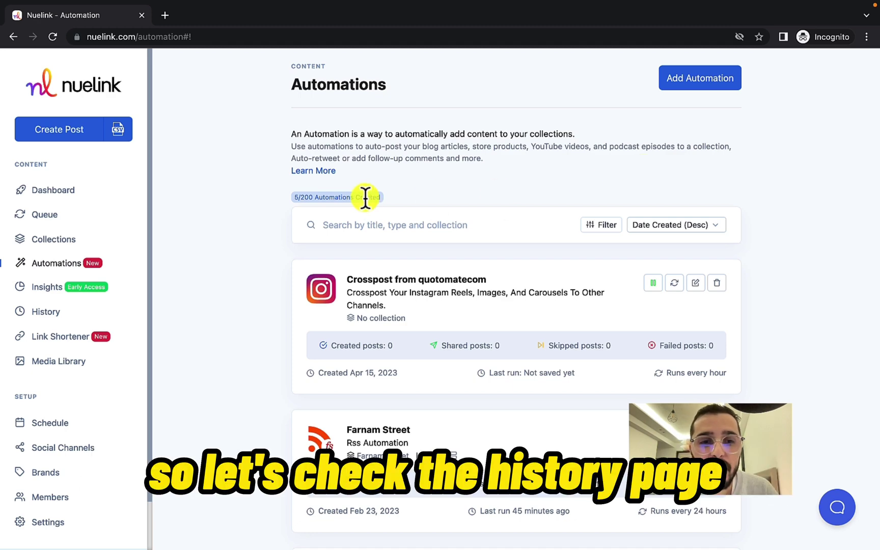
In History, open the reel's published YouTube and Pinterest posts from their channel avatars
{"action": "left_click", "coordinate": [46, 313]}
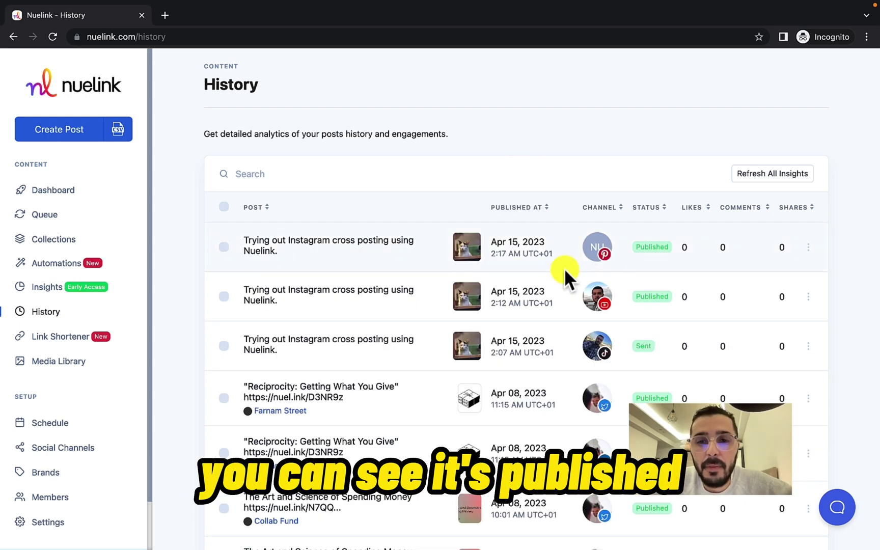
{"action": "left_click", "coordinate": [593, 297]}
{"action": "left_click", "coordinate": [602, 248]}
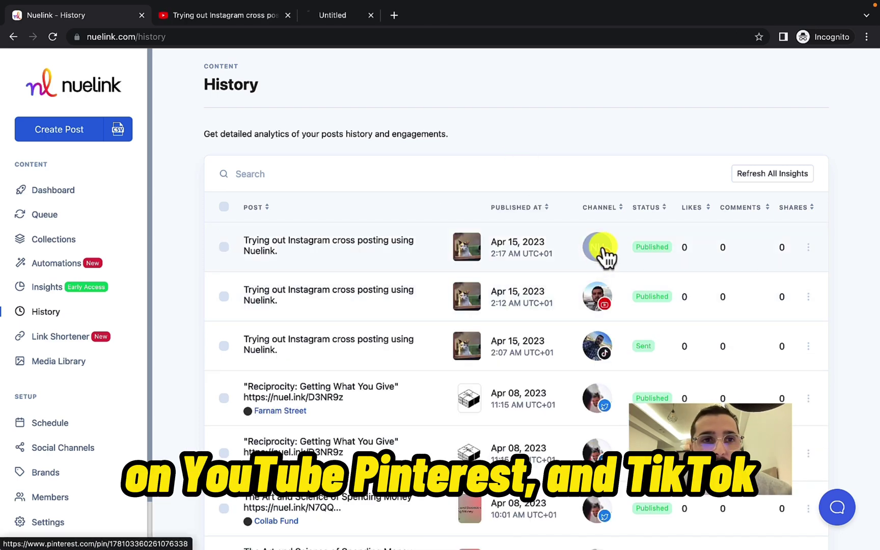
View and pause the YouTube Short 'Trying out Instagram cross posting using Nuelink.'
{"action": "left_click", "coordinate": [258, 21]}
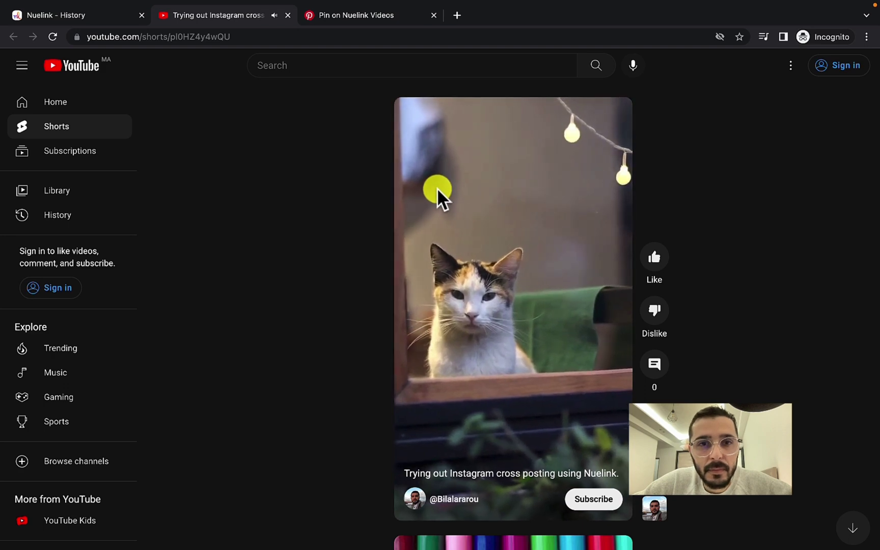
{"action": "left_click", "coordinate": [412, 116]}
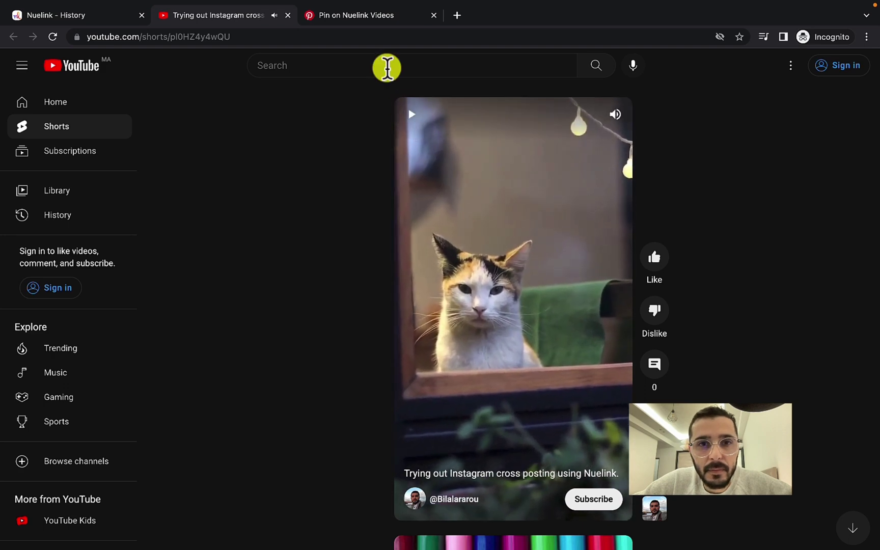
{"action": "left_click", "coordinate": [374, 12]}
Review the Pinterest pin's reel and caption, then return to Nuelink History
{"action": "scroll", "coordinate": [295, 293], "scroll_direction": "down", "scroll_amount": 2}
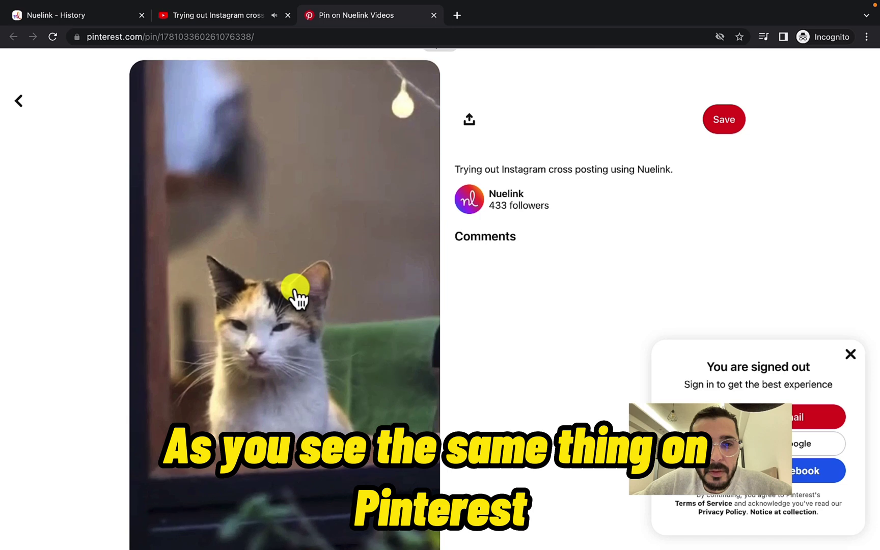
{"action": "scroll", "coordinate": [177, 420], "scroll_direction": "up", "scroll_amount": 4}
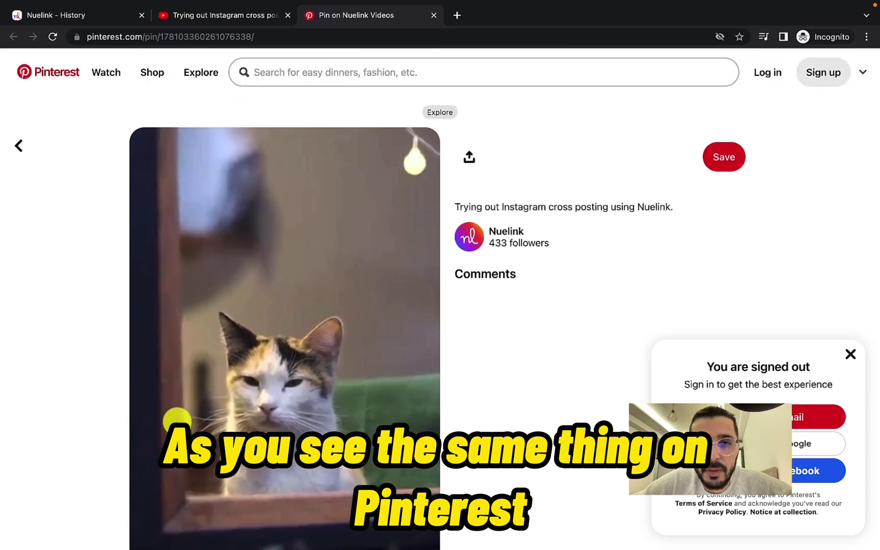
{"action": "left_click", "coordinate": [122, 11]}
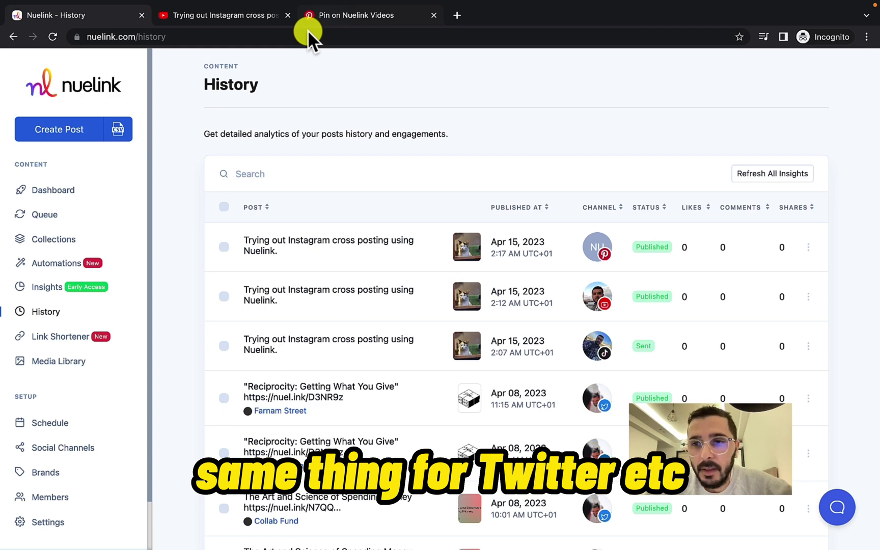
Return to the YouTube tab showing the crossposted cat Short
{"action": "left_click", "coordinate": [261, 18]}
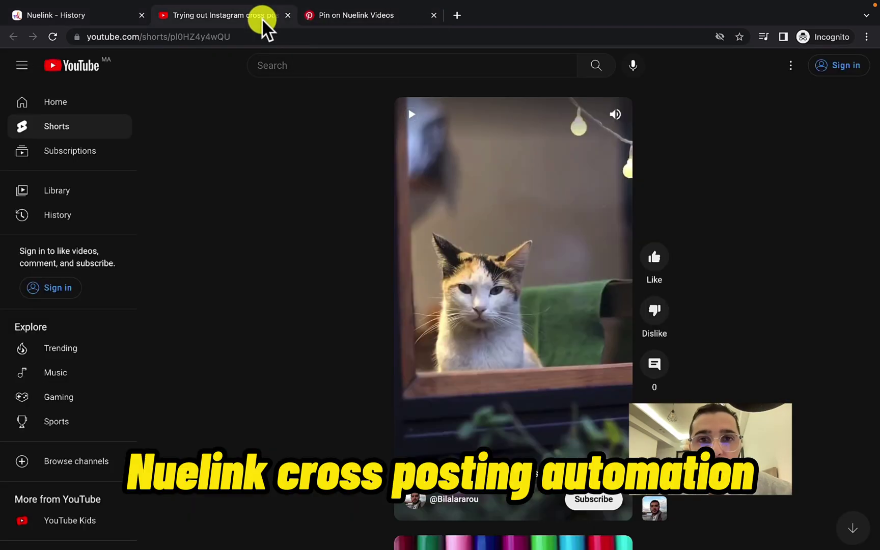